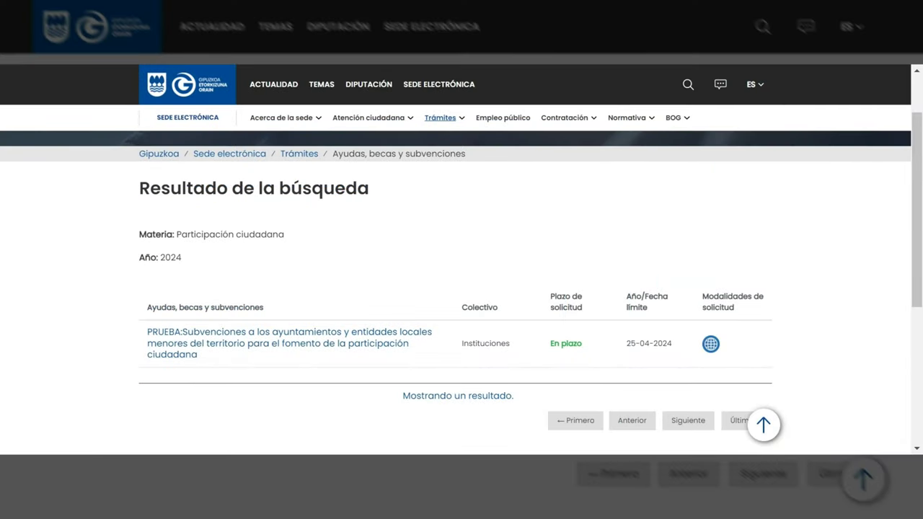
Open the PRUEBA subsidy details and read through its description, epígrafes A–D and scoring criteria
click(171, 351)
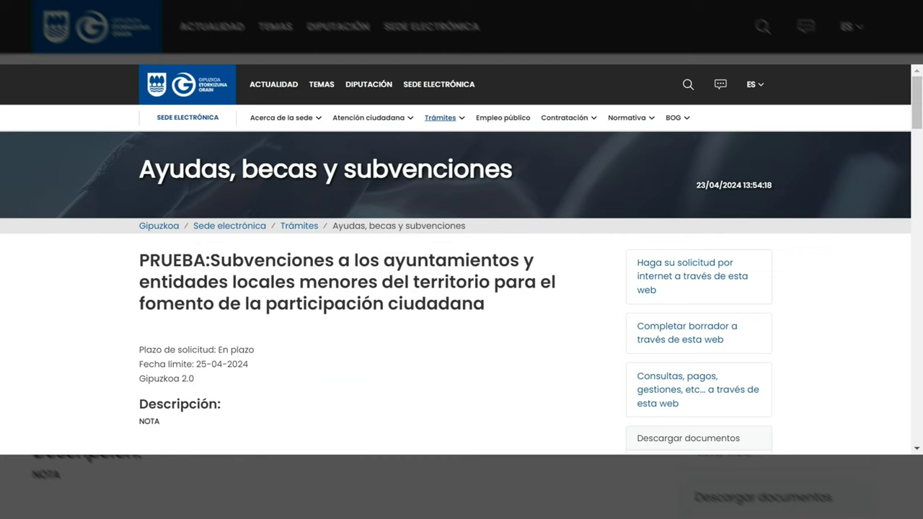
scroll(292, 332, down, 2)
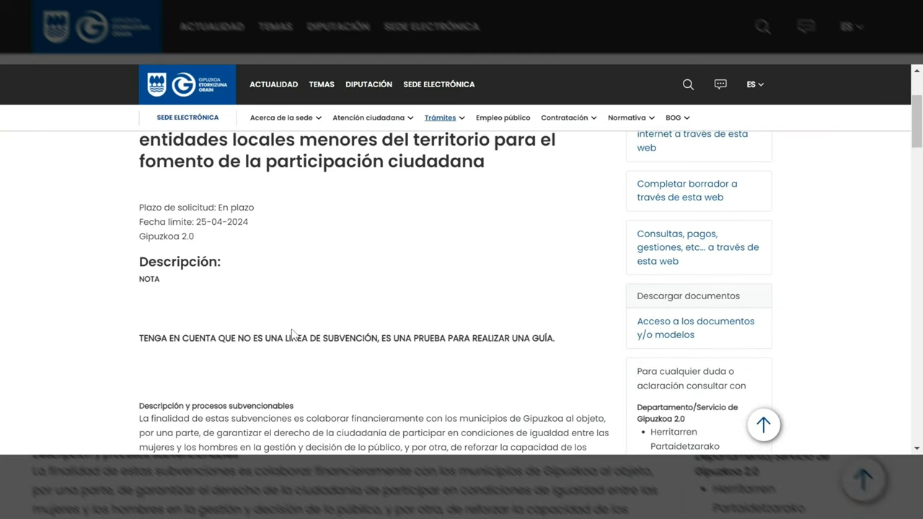
scroll(292, 333, down, 1)
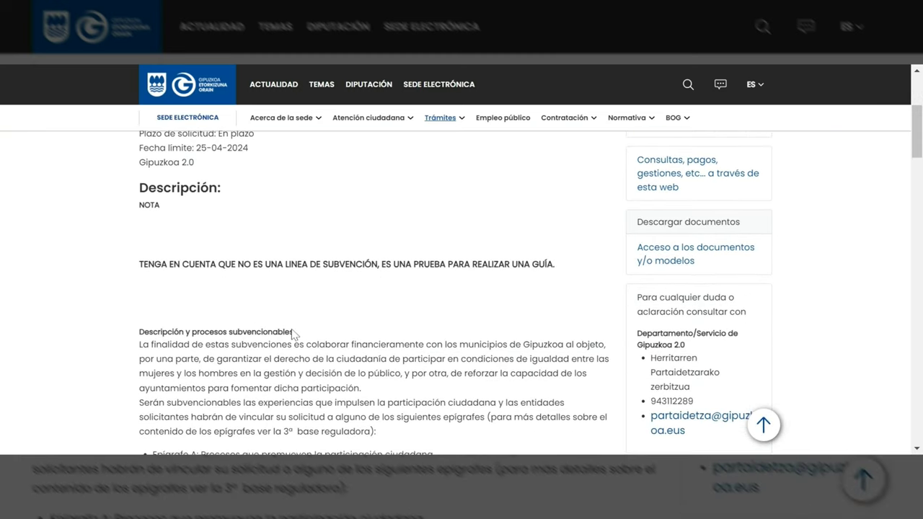
scroll(293, 332, down, 1)
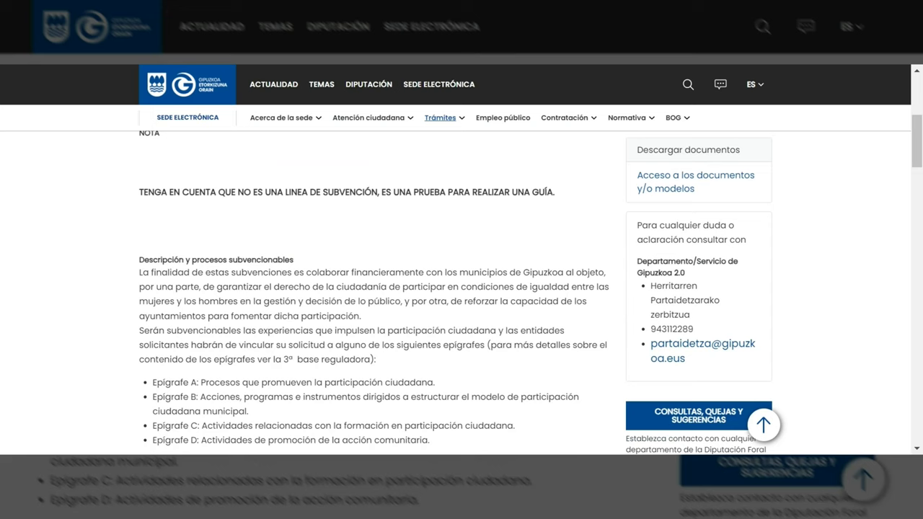
scroll(454, 292, down, 1)
scroll(375, 288, down, 1)
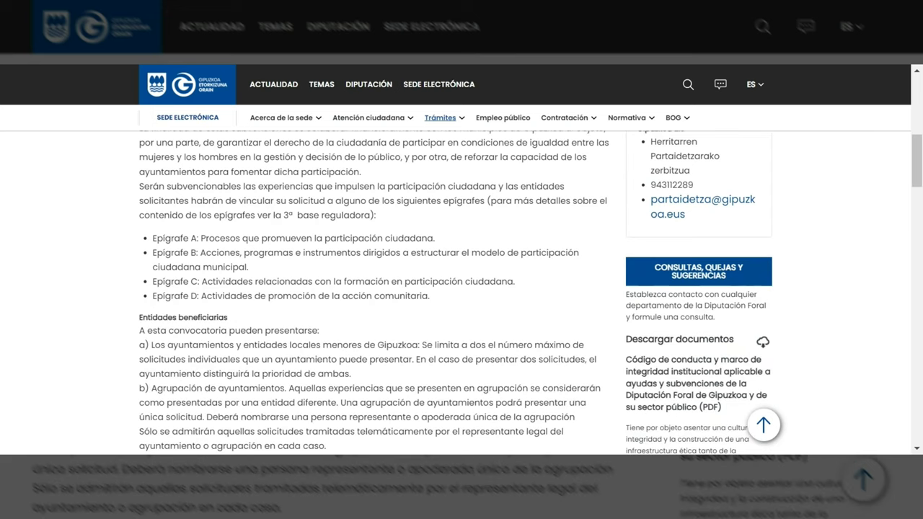
scroll(376, 289, down, 2)
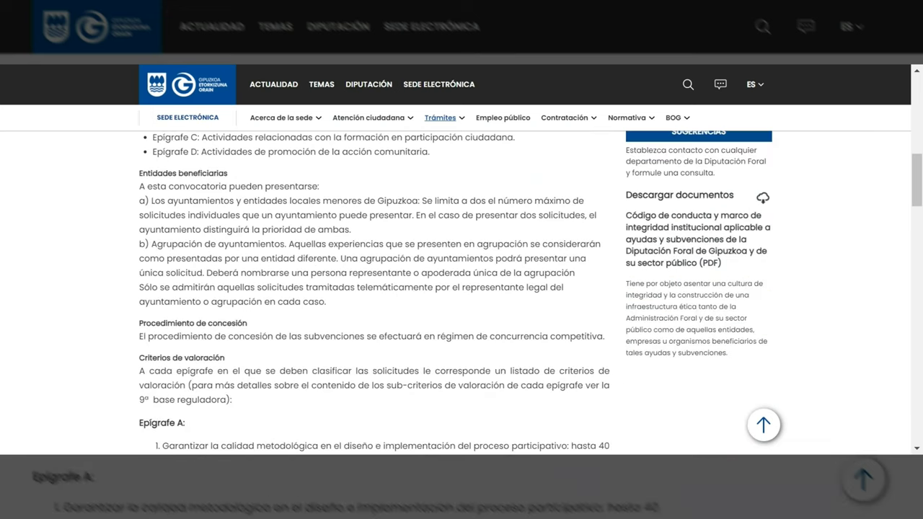
scroll(293, 333, down, 2)
scroll(292, 333, down, 1)
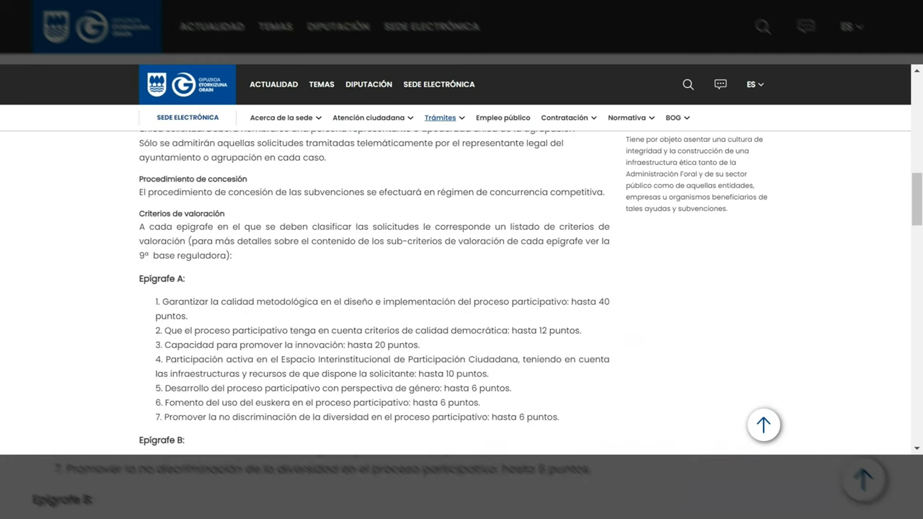
scroll(375, 289, down, 2)
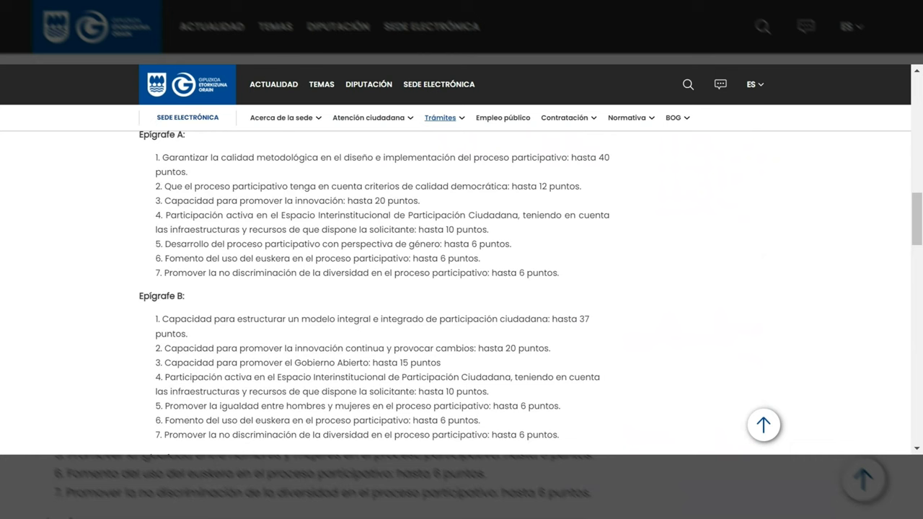
Scroll back up to the top of the PRUEBA subsidy page
scroll(294, 334, up, 1)
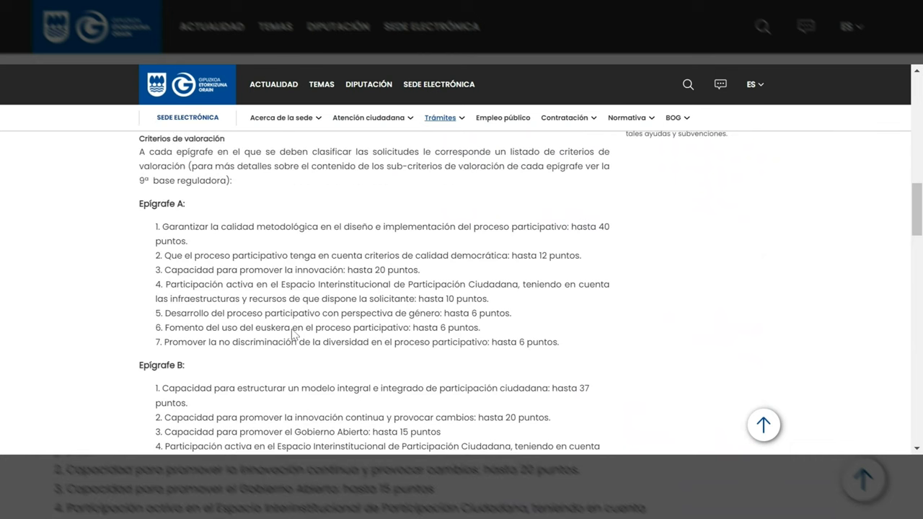
scroll(293, 333, up, 2)
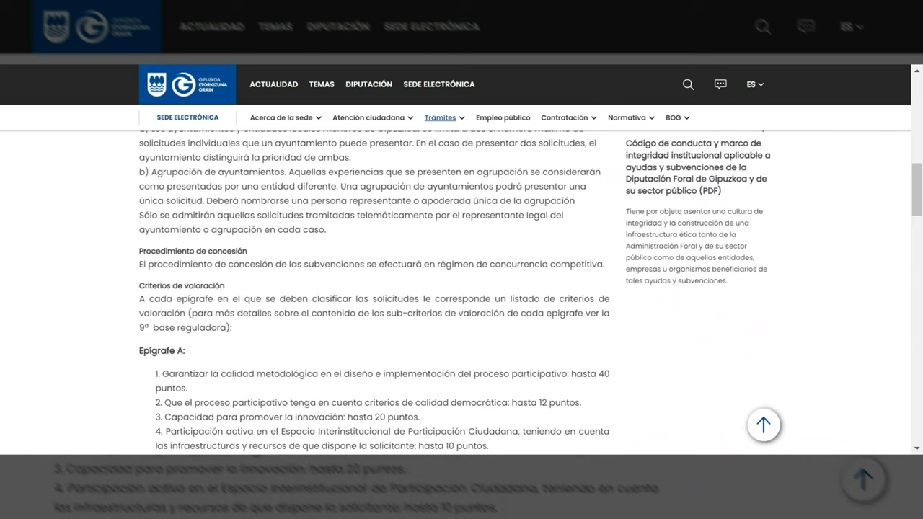
scroll(294, 333, up, 2)
scroll(294, 334, up, 1)
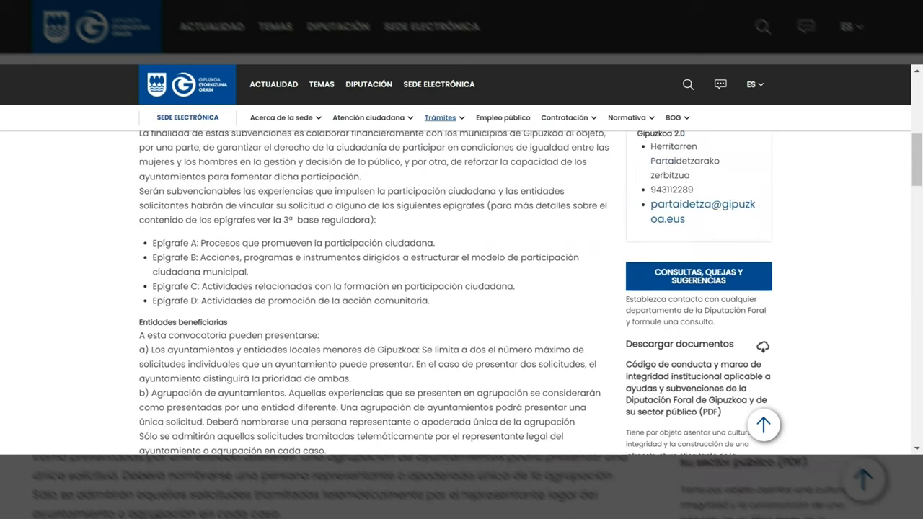
scroll(293, 333, up, 1)
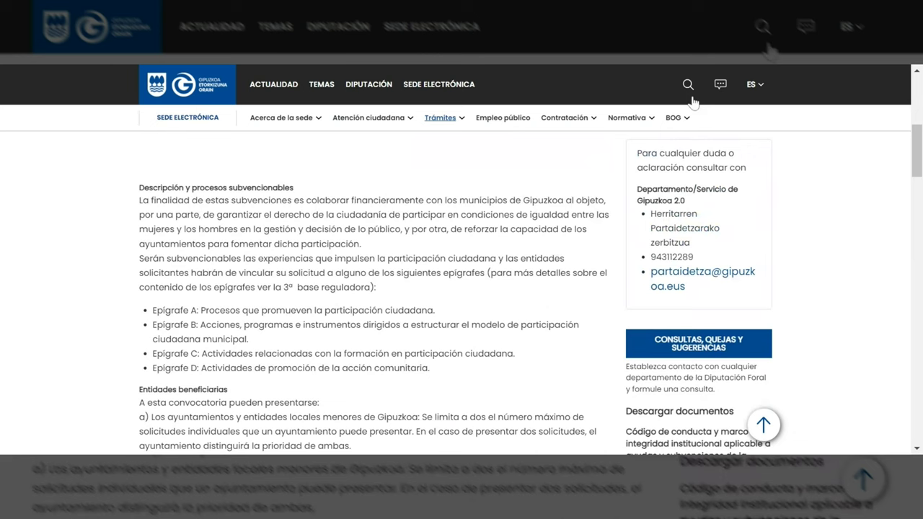
scroll(525, 258, up, 2)
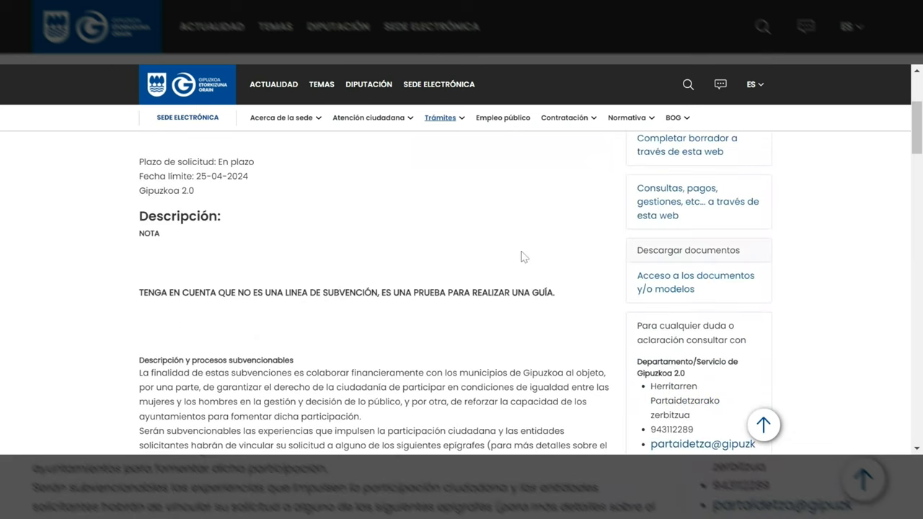
scroll(524, 258, up, 2)
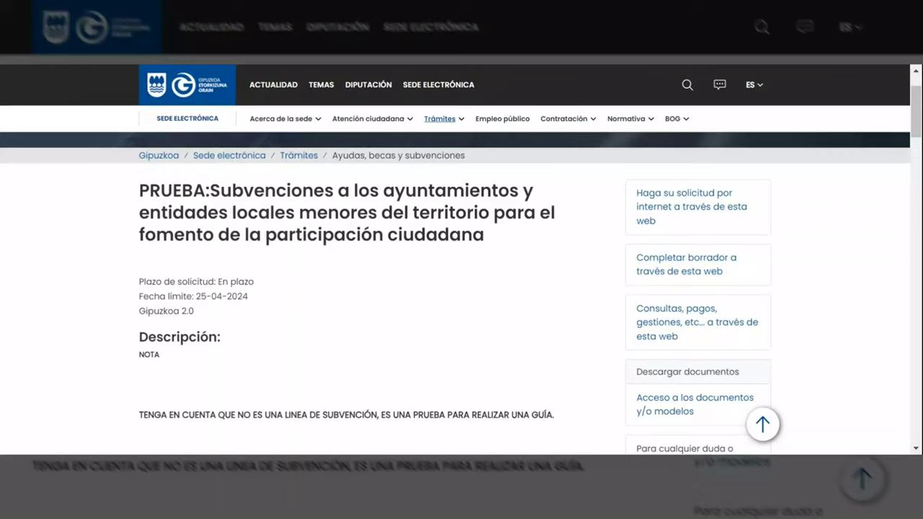
Enter the applicant's NIF, name and e-mail, choose Bilingüe communication, and create the draft
click(677, 211)
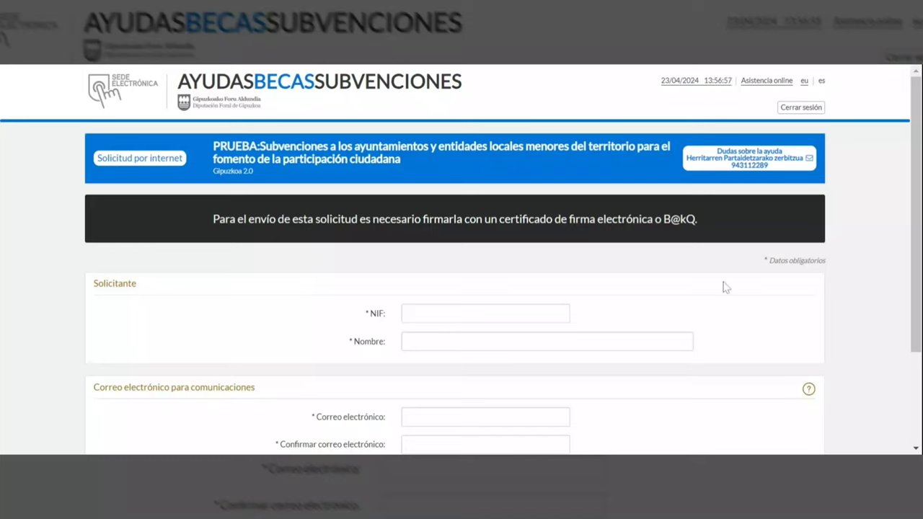
scroll(725, 286, down, 2)
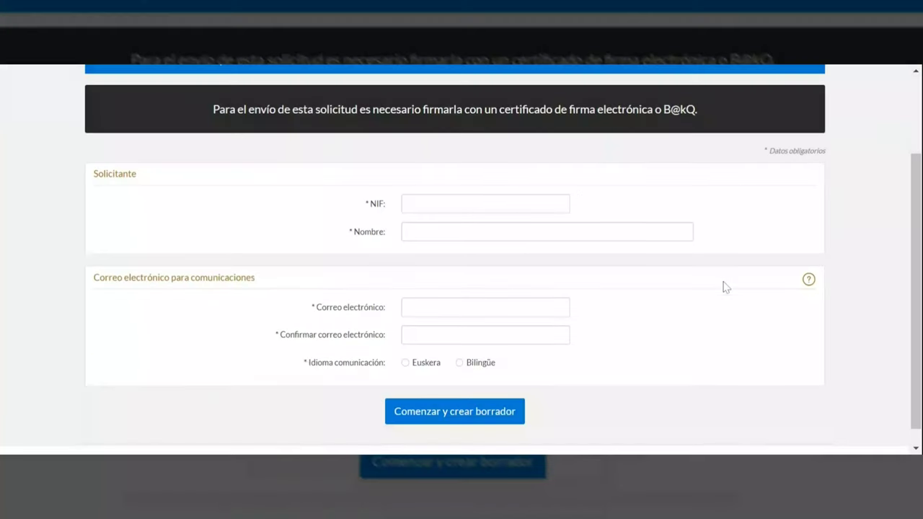
scroll(726, 287, down, 1)
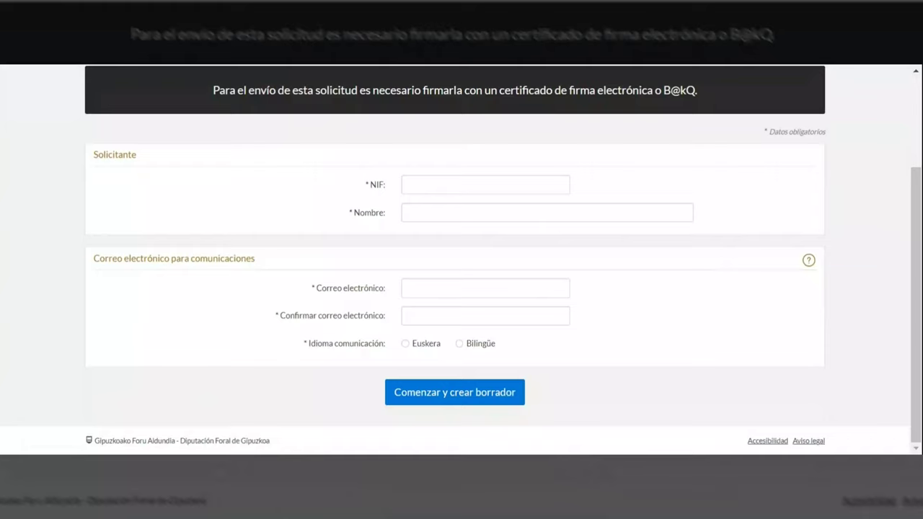
click(461, 345)
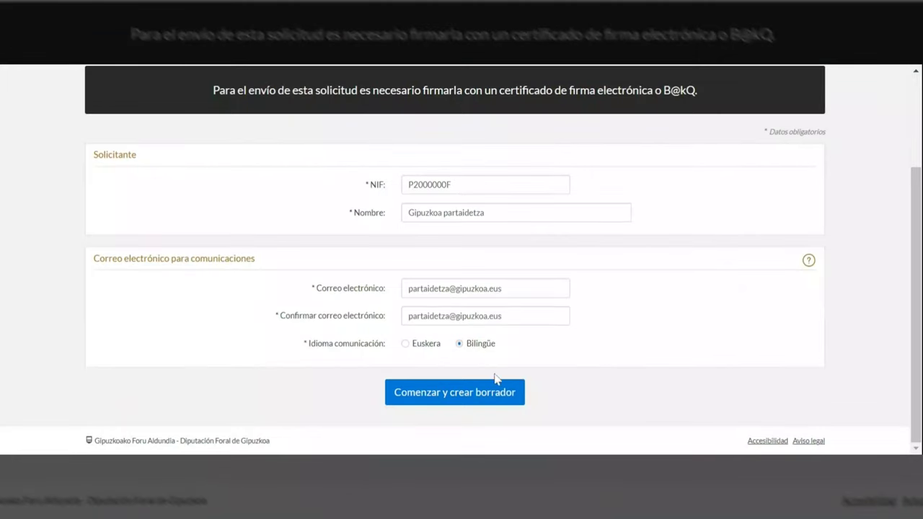
click(467, 404)
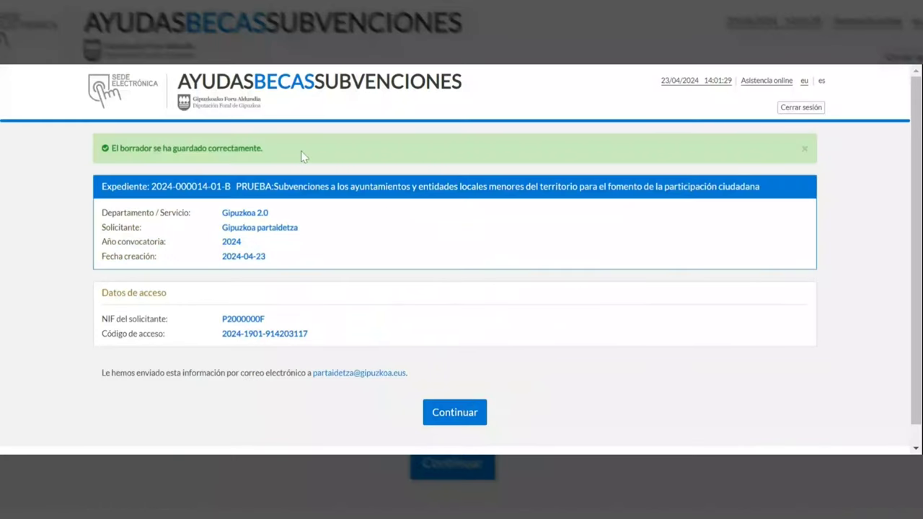
Copy the Expediente number and the Código de acceso from the 'borrador guardado' page
drag(151, 186, 231, 186)
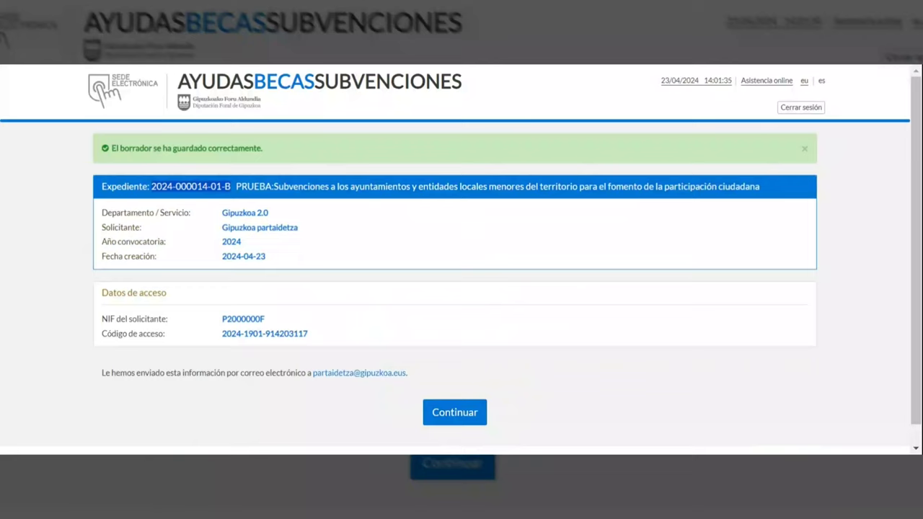
click(224, 339)
drag(223, 335, 316, 339)
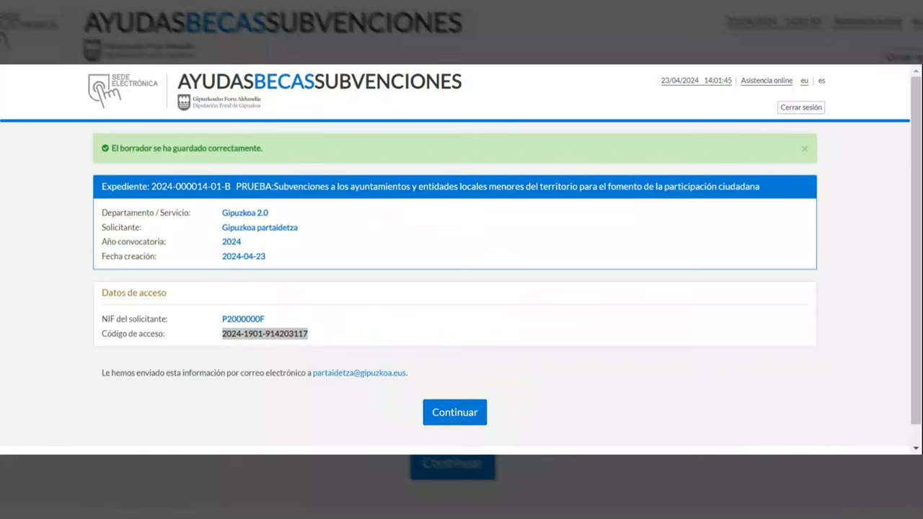
click(544, 169)
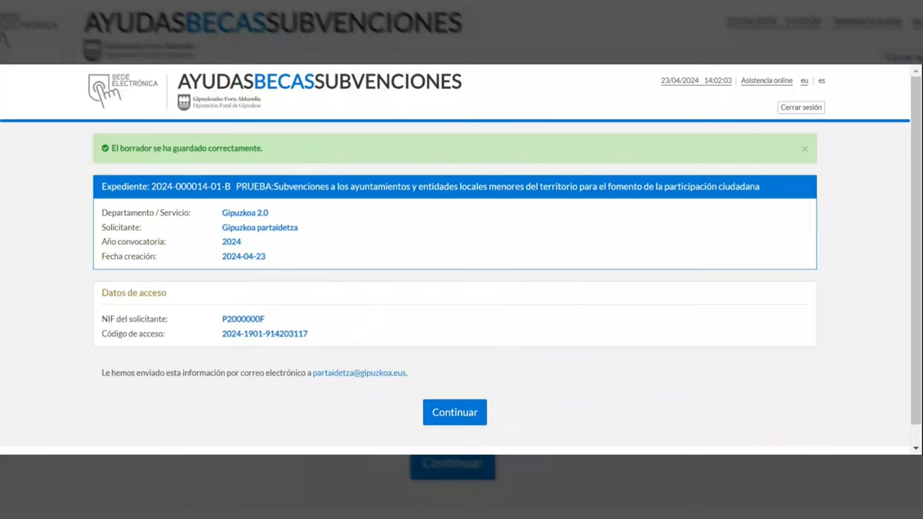
Continue to step 1 and review the prefilled Solicitante and Contacto sections
click(448, 416)
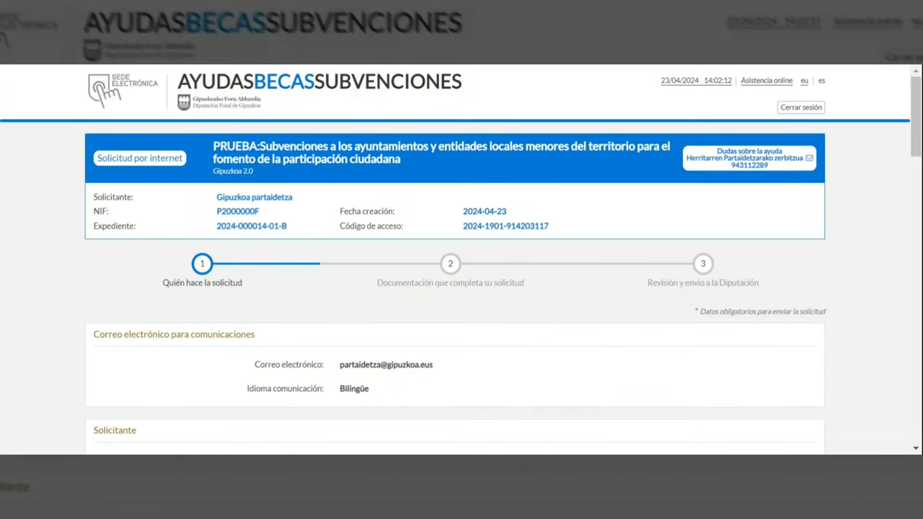
scroll(448, 413, down, 3)
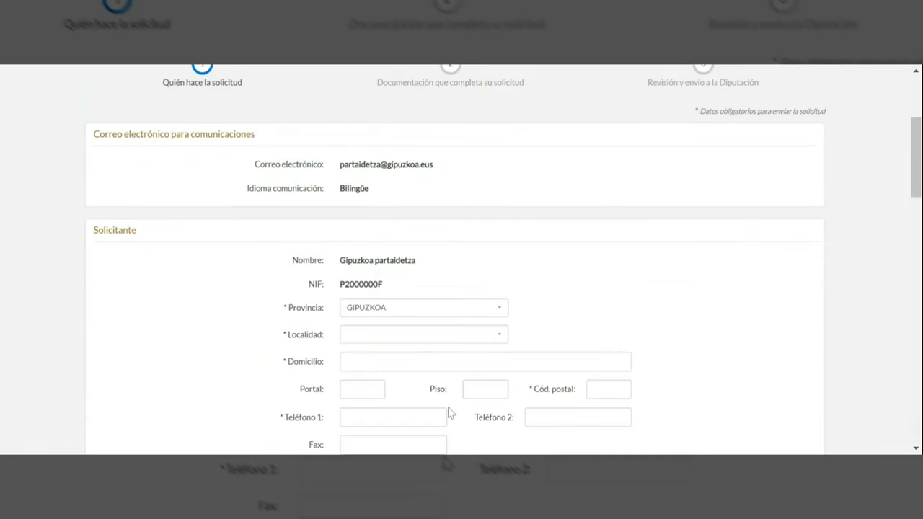
scroll(449, 413, down, 1)
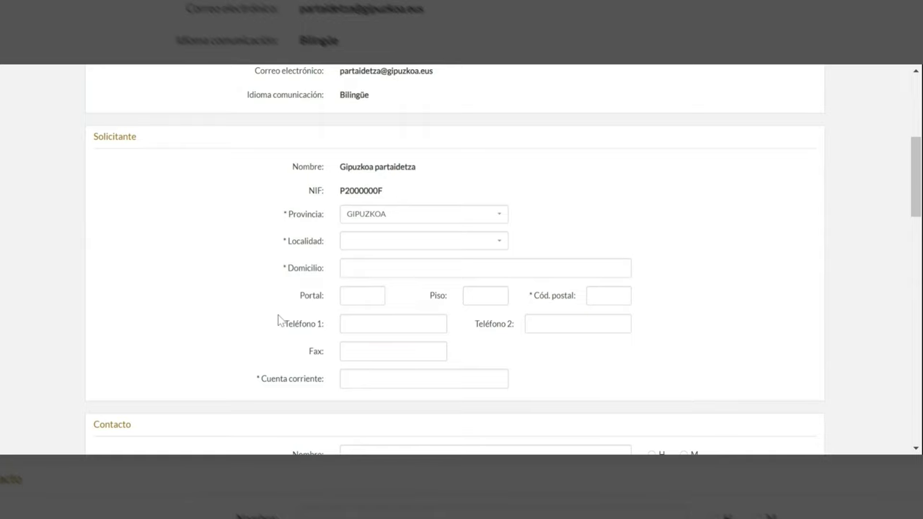
scroll(279, 319, down, 1)
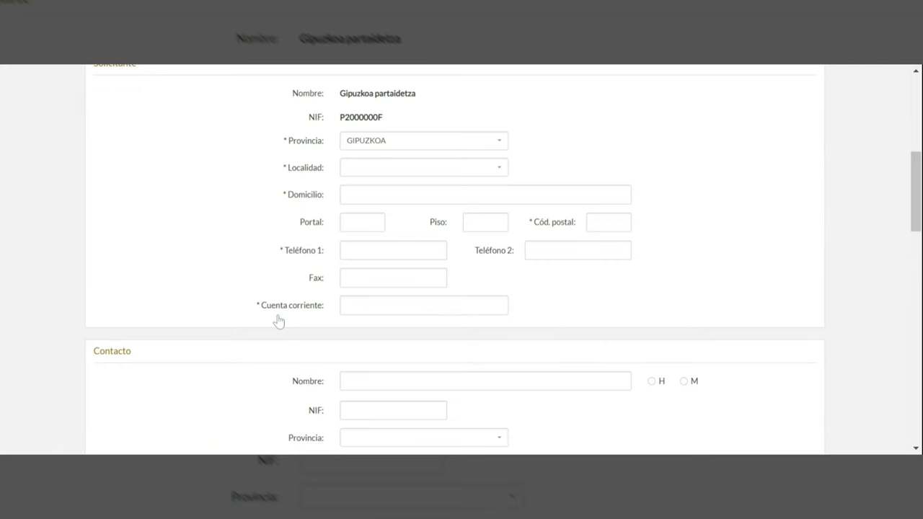
scroll(279, 321, down, 3)
scroll(278, 319, down, 1)
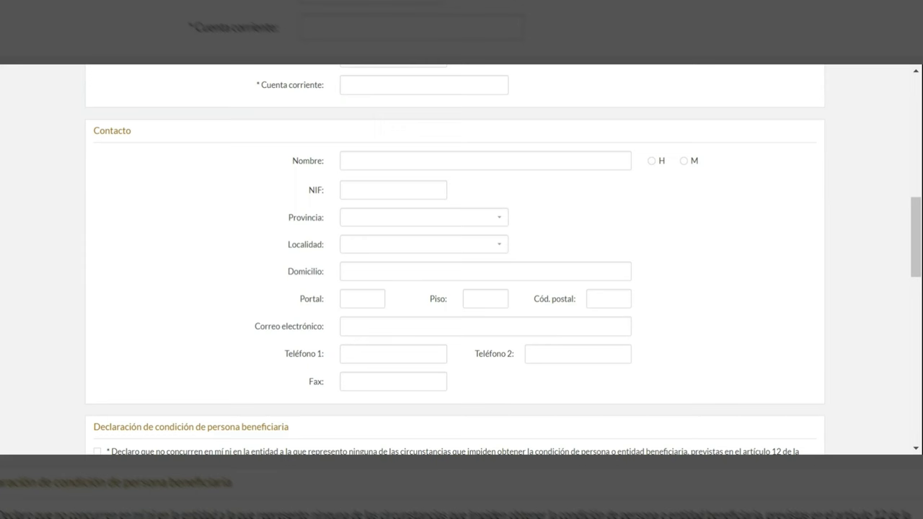
scroll(71, 248, down, 3)
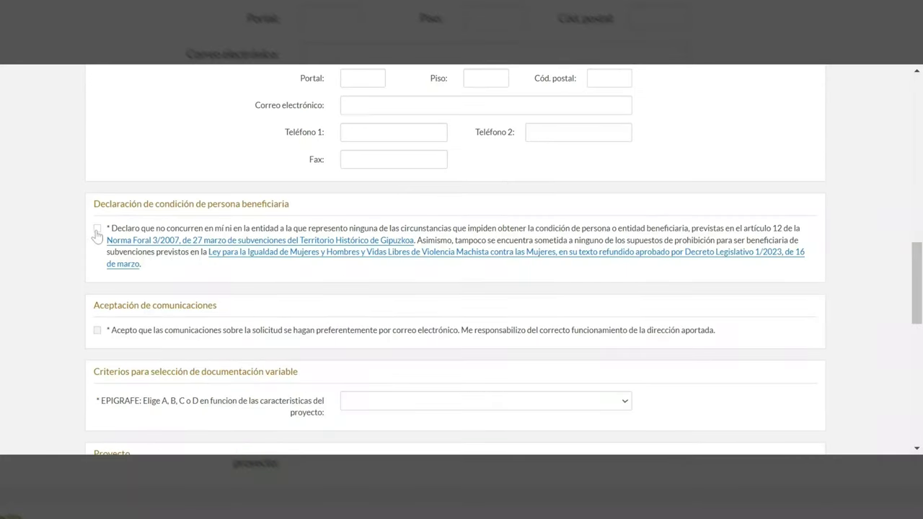
Tick the Declaración and Aceptación boxes and choose EPIGRAFE D as the epígrafe
click(97, 231)
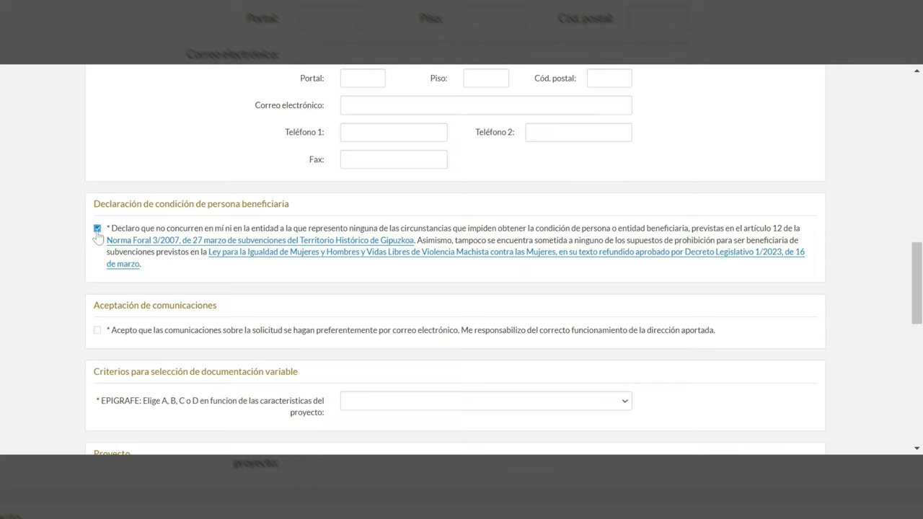
click(98, 332)
scroll(62, 367, down, 2)
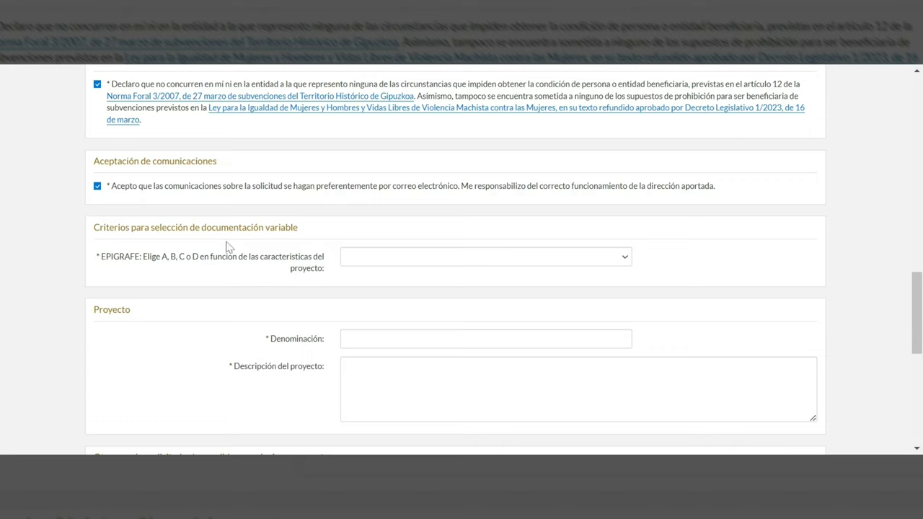
click(430, 263)
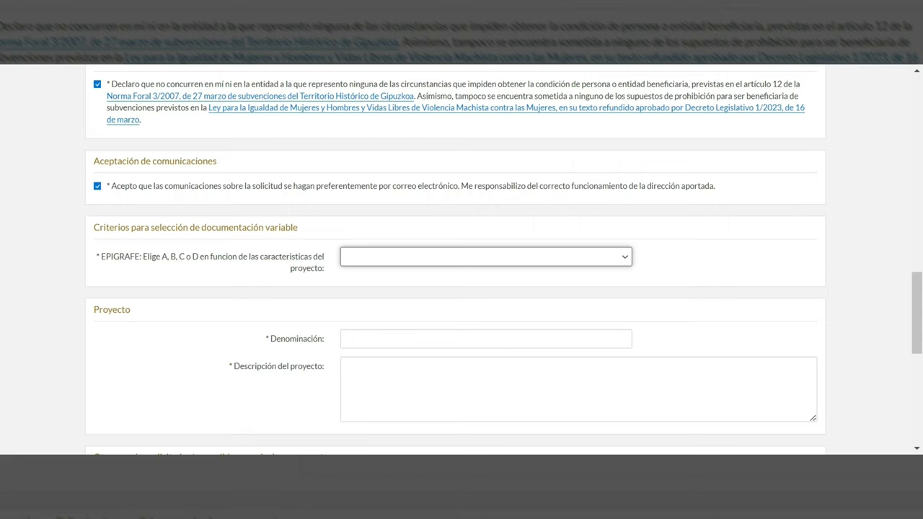
click(439, 277)
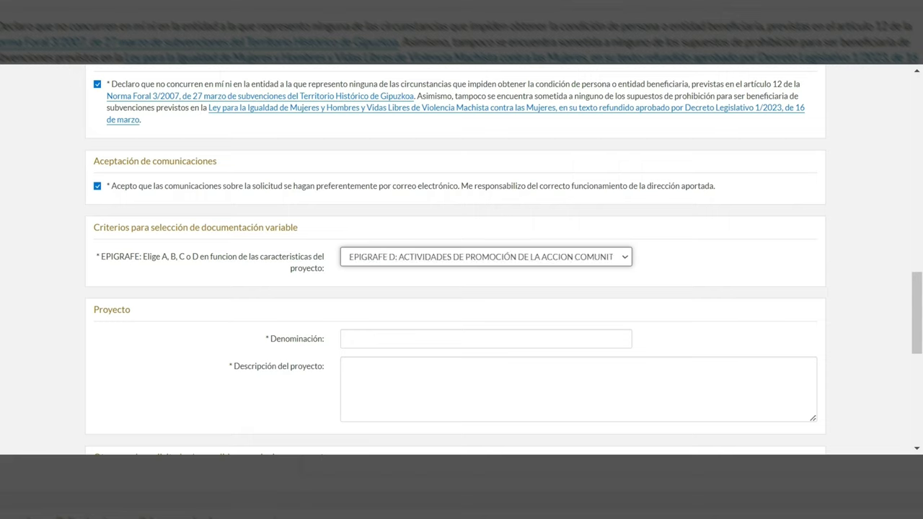
Enter 'Titulo' as project title, fill the description, answer No to other aid, and save
click(486, 339)
text(T)
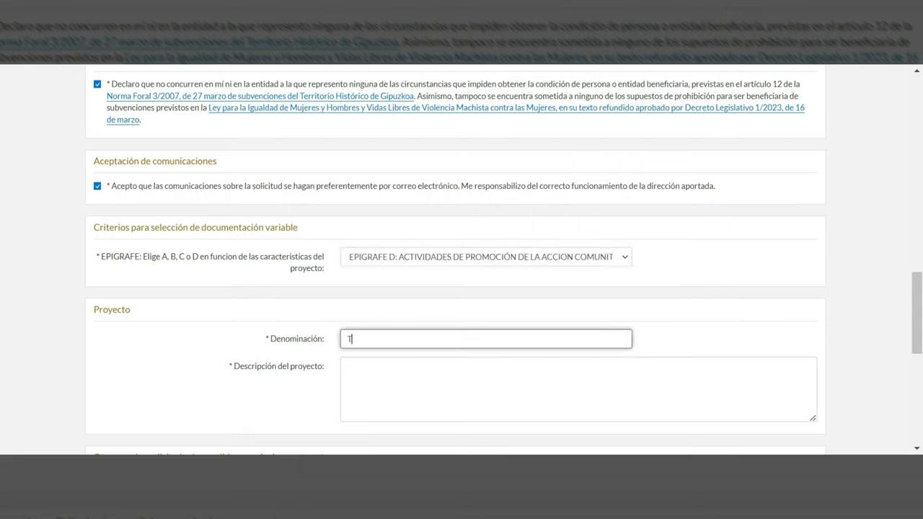
text(i)
text(tu)
text(lo)
click(349, 366)
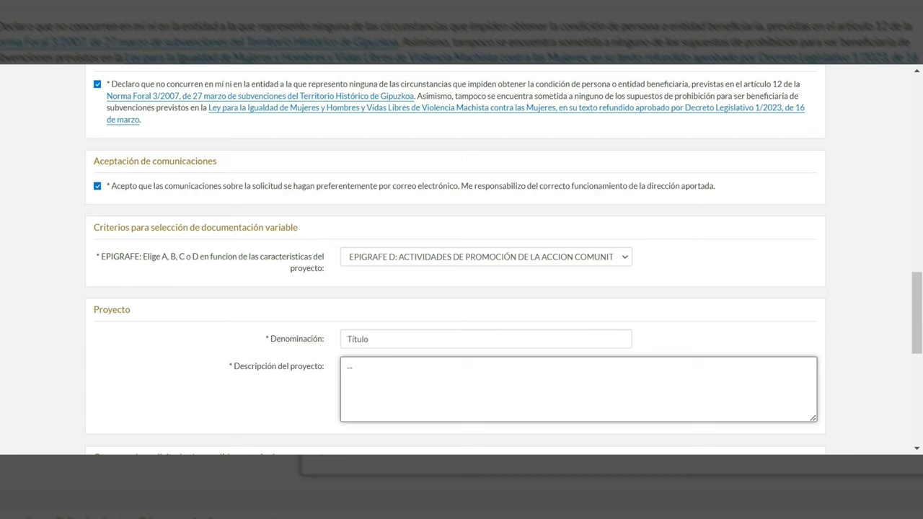
scroll(415, 342, down, 2)
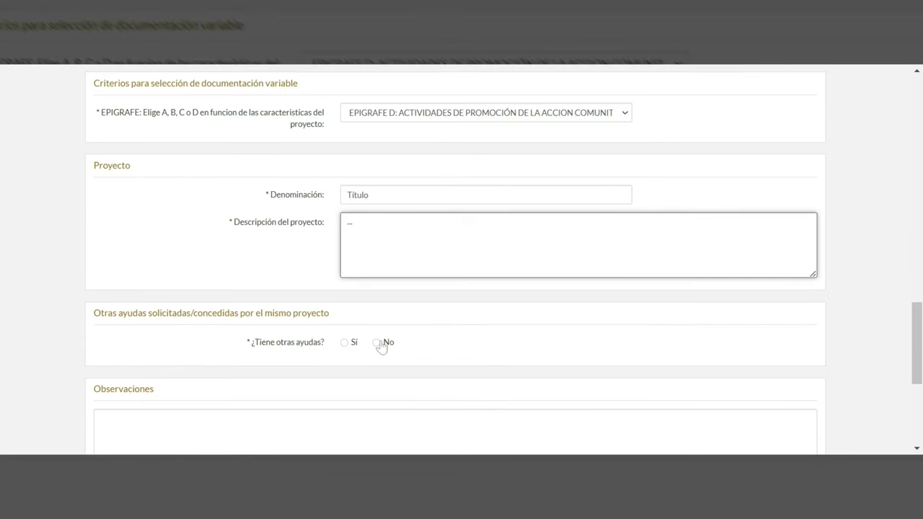
click(345, 344)
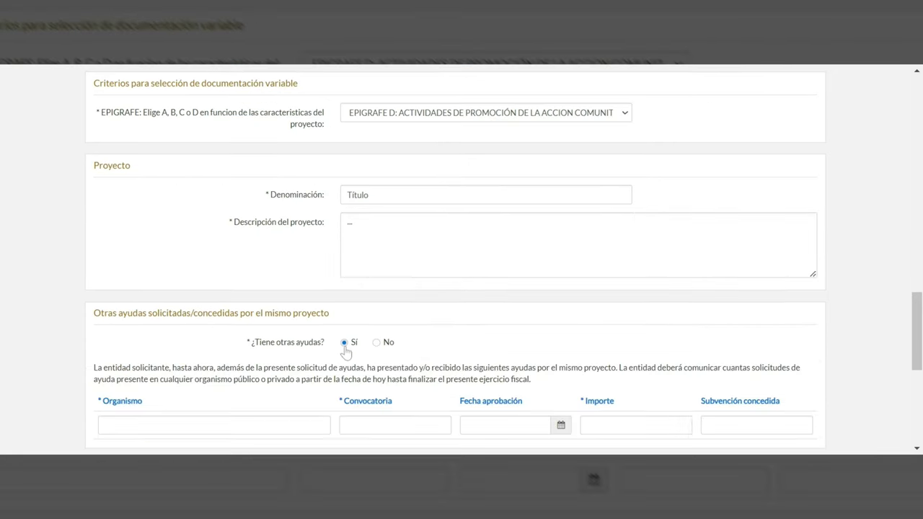
scroll(345, 352, down, 1)
scroll(345, 352, down, 1)
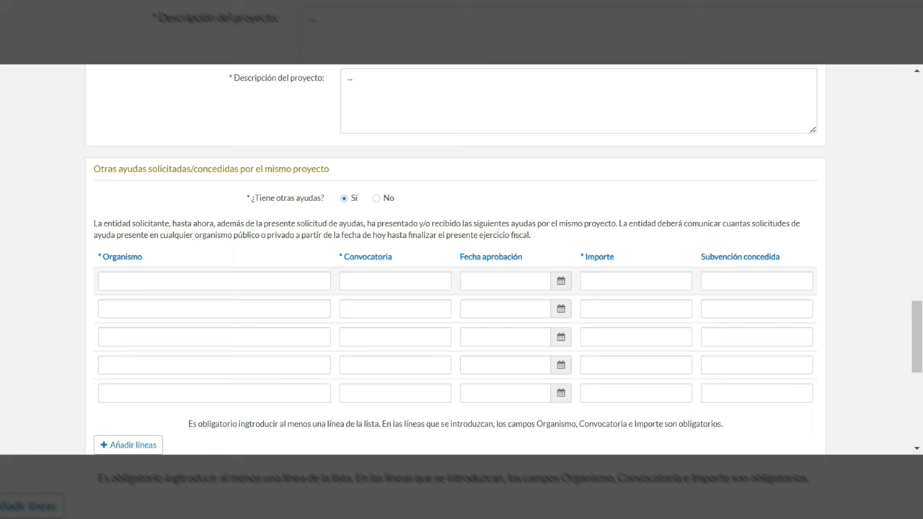
click(377, 199)
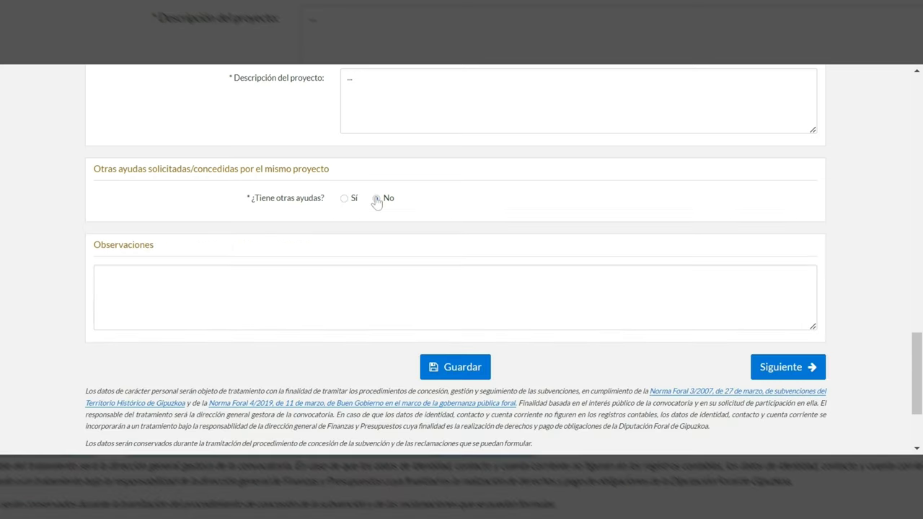
click(455, 366)
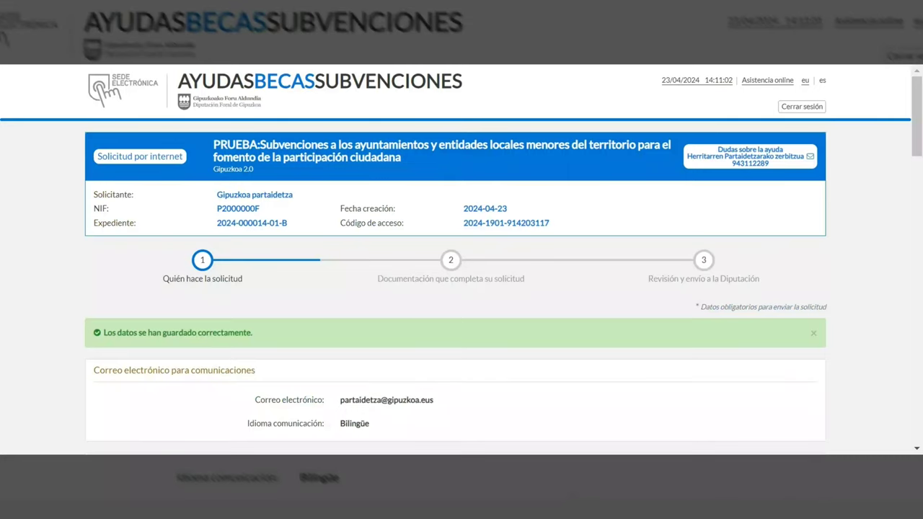
Review the saved step 1 form down to the bottom and advance to step 2, Documentación
scroll(454, 369, down, 1)
scroll(454, 370, down, 1)
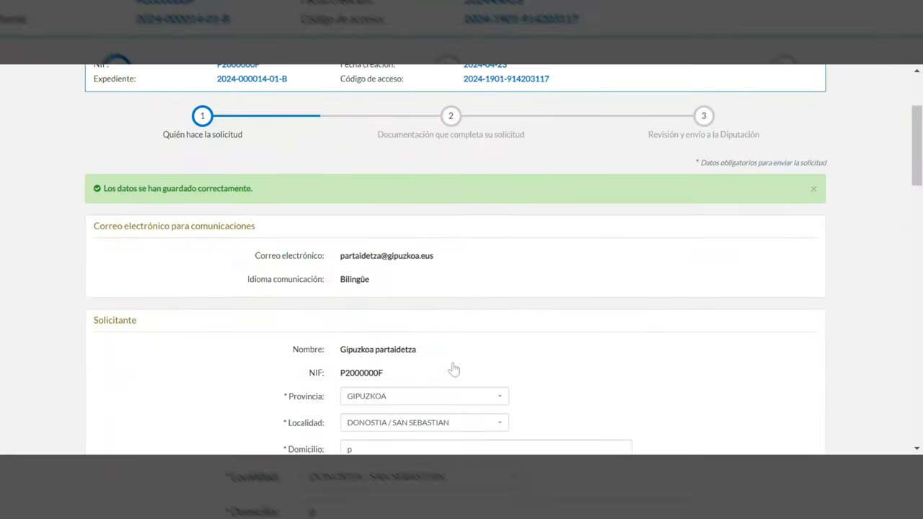
scroll(454, 370, down, 1)
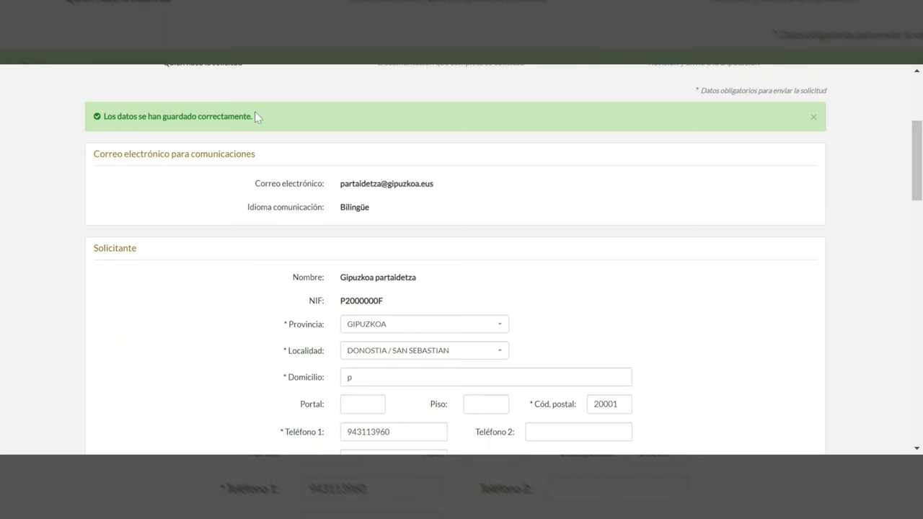
scroll(271, 209, down, 3)
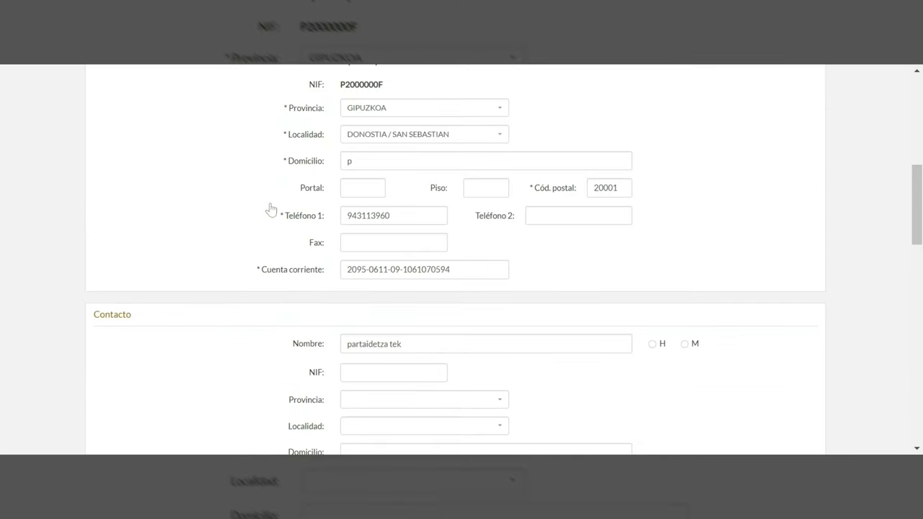
scroll(271, 209, down, 3)
scroll(271, 209, down, 4)
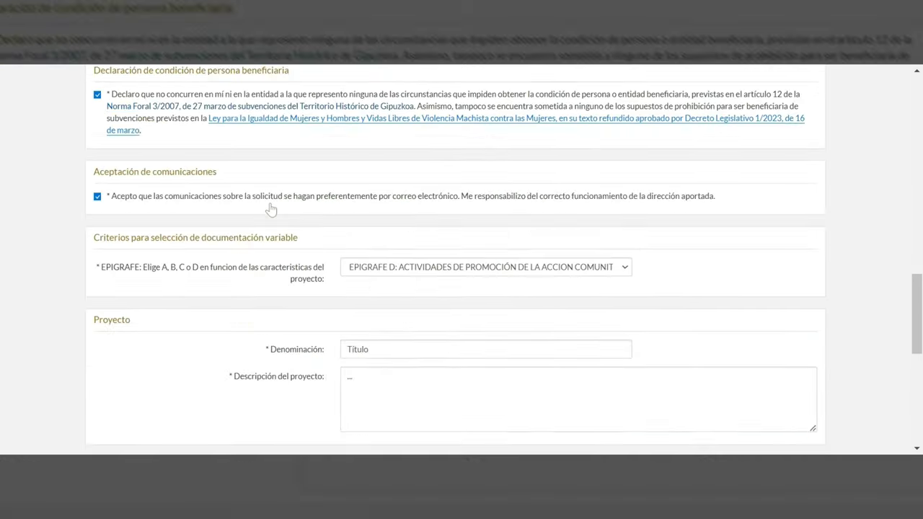
scroll(271, 209, down, 5)
scroll(747, 241, down, 1)
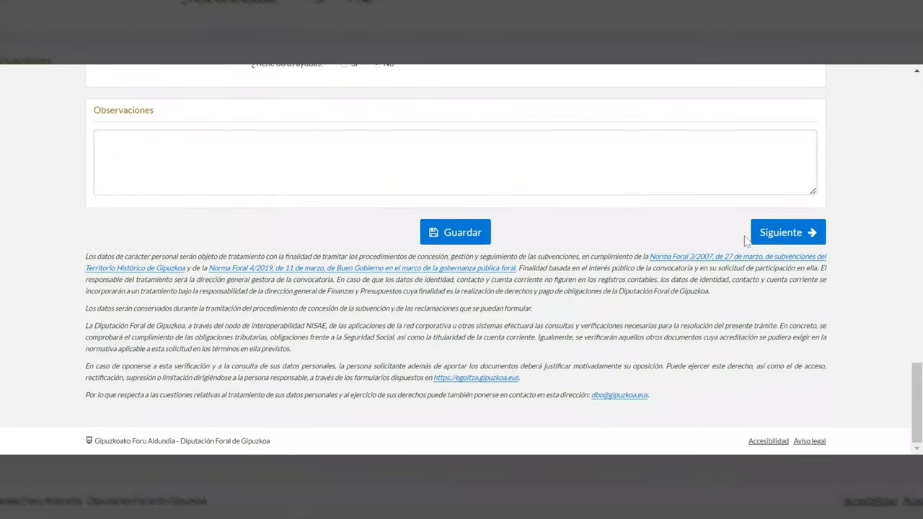
click(765, 233)
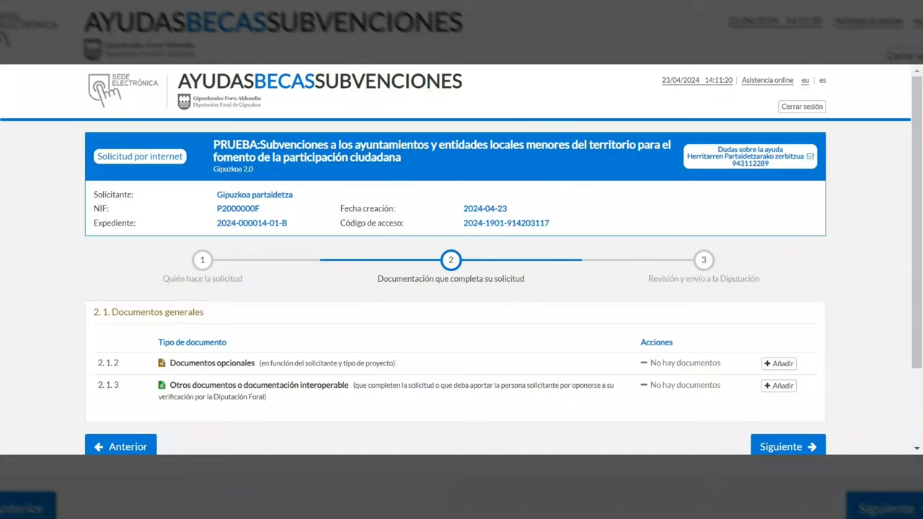
Open the Documentos opcionales upload form and locate the 'Epígrafe D: formulario de solicitud' slot
click(780, 365)
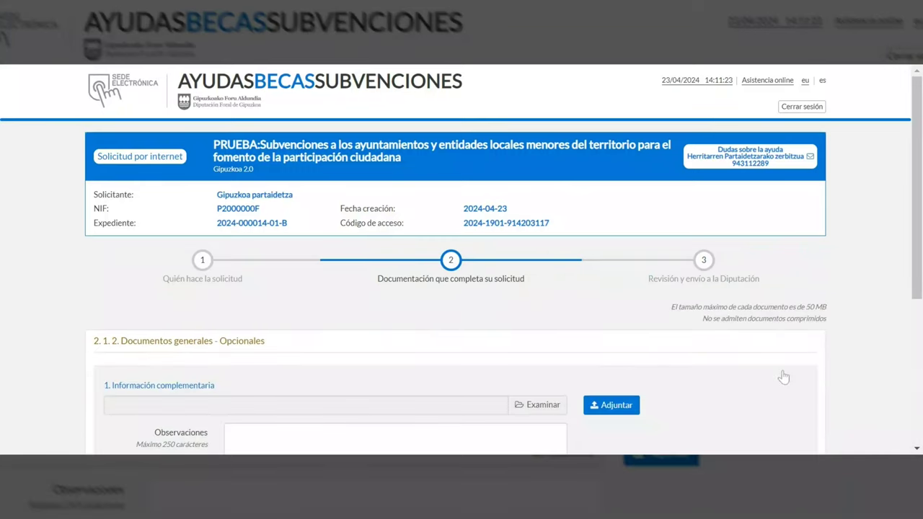
scroll(783, 377, down, 1)
scroll(784, 378, down, 1)
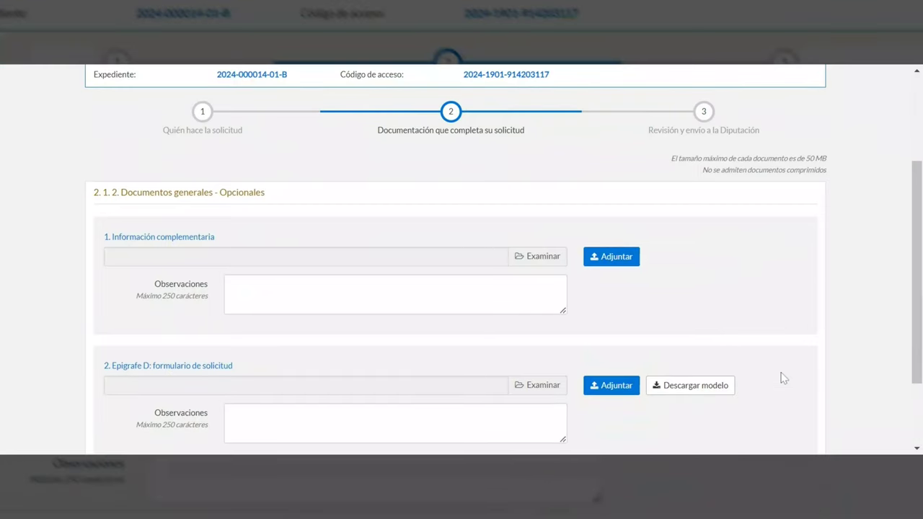
scroll(779, 377, down, 1)
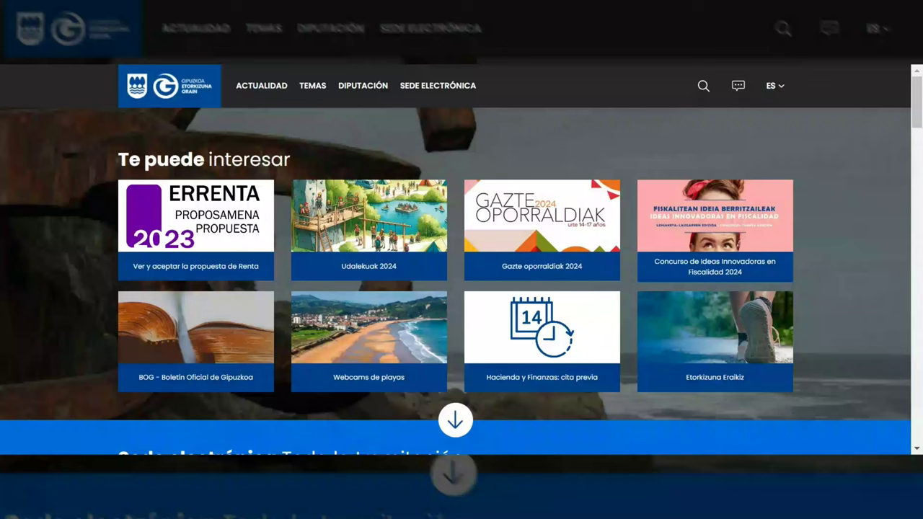
Go to Sede Electrónica > Trámites > Ayudas, becas y subvenciones and choose Complete el borrador
click(439, 88)
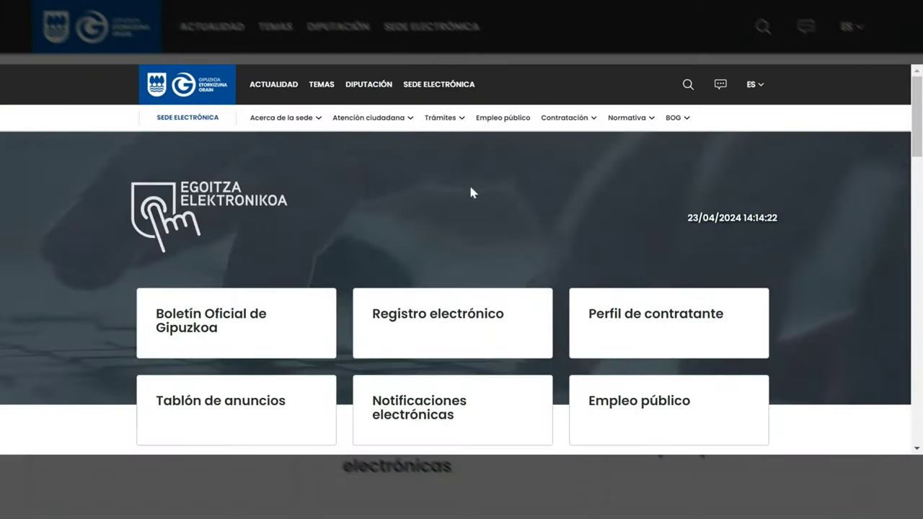
click(442, 118)
click(262, 206)
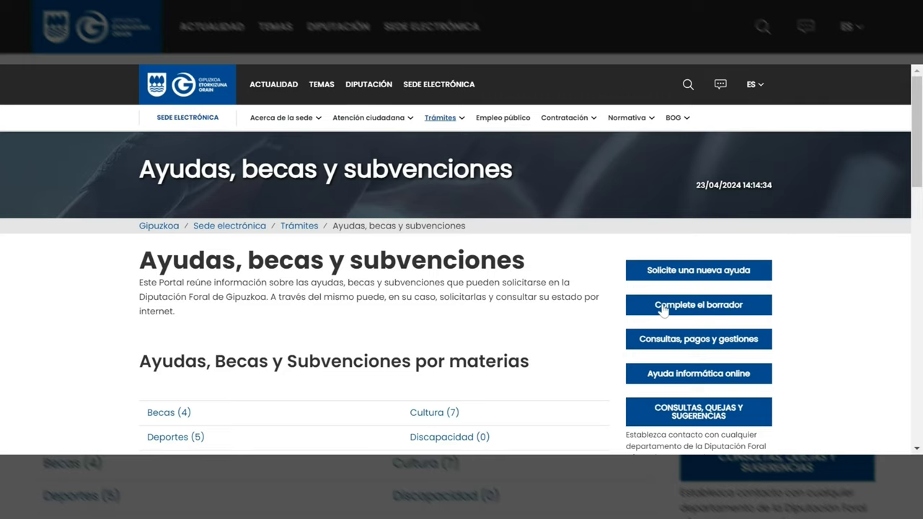
click(663, 307)
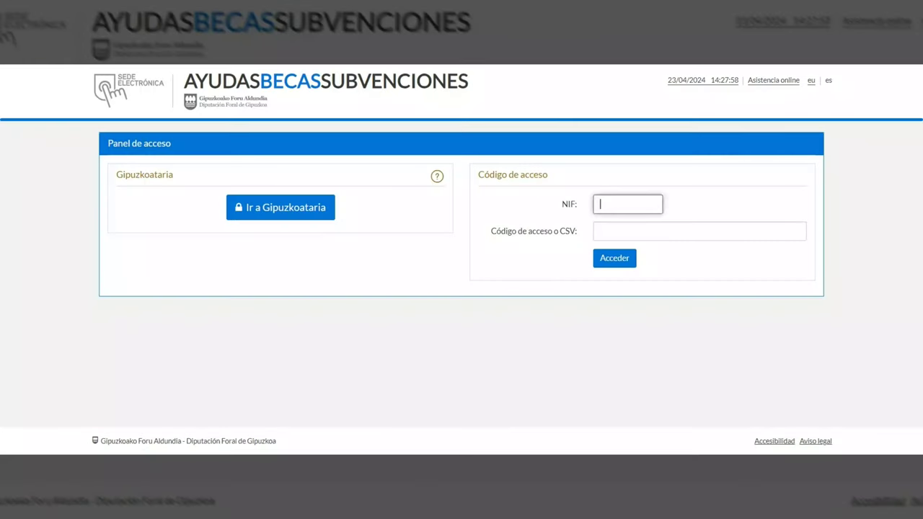
Sign in with the NIF and the pasted access code, then resume the saved draft
text(P2000000F)
key(Tab)
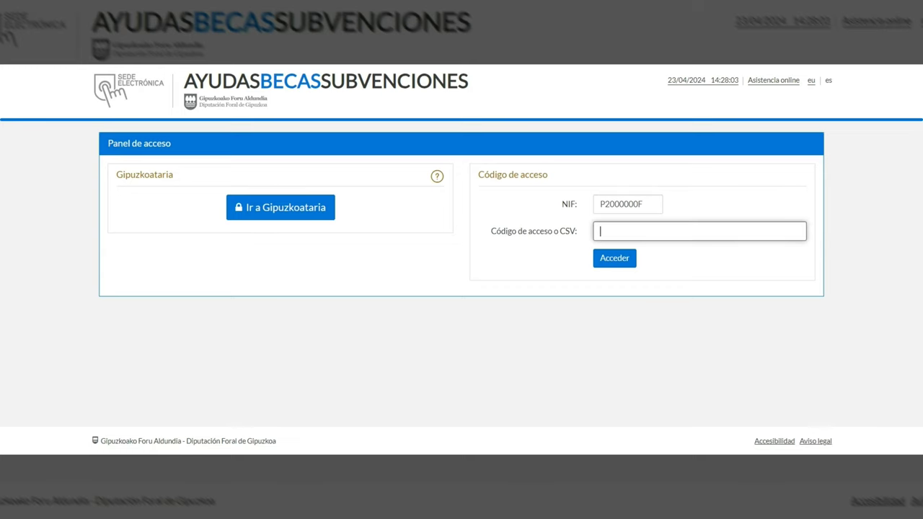
key(ctrl+v)
click(624, 260)
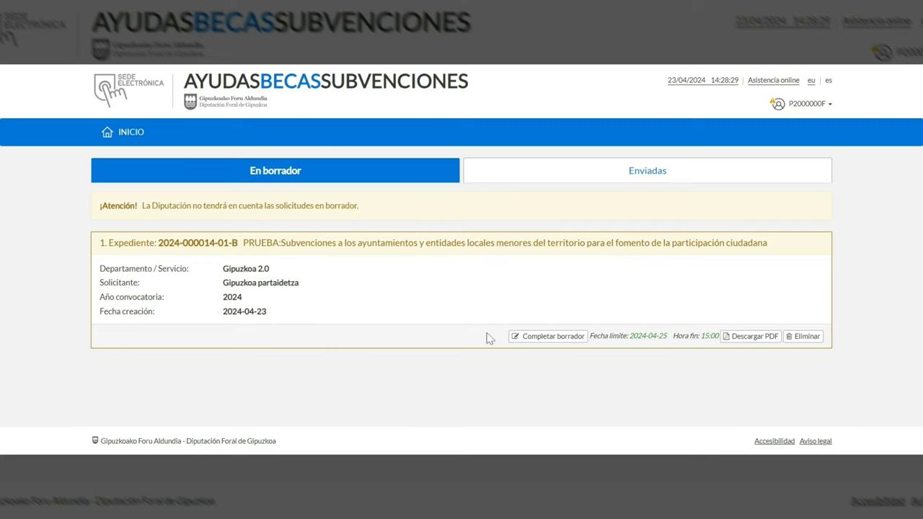
click(532, 337)
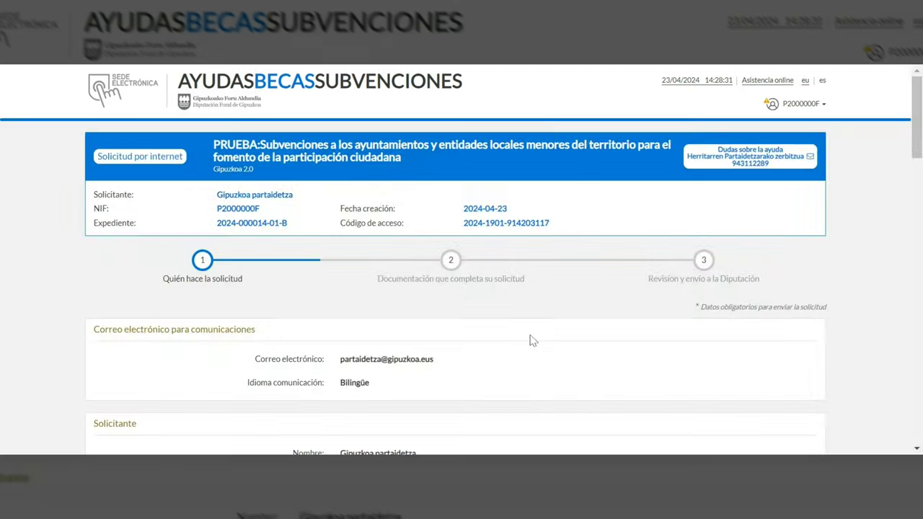
Advance to Documentación and attach the PDF under Documentos opcionales as the Epígrafe D application form
scroll(531, 339, down, 20)
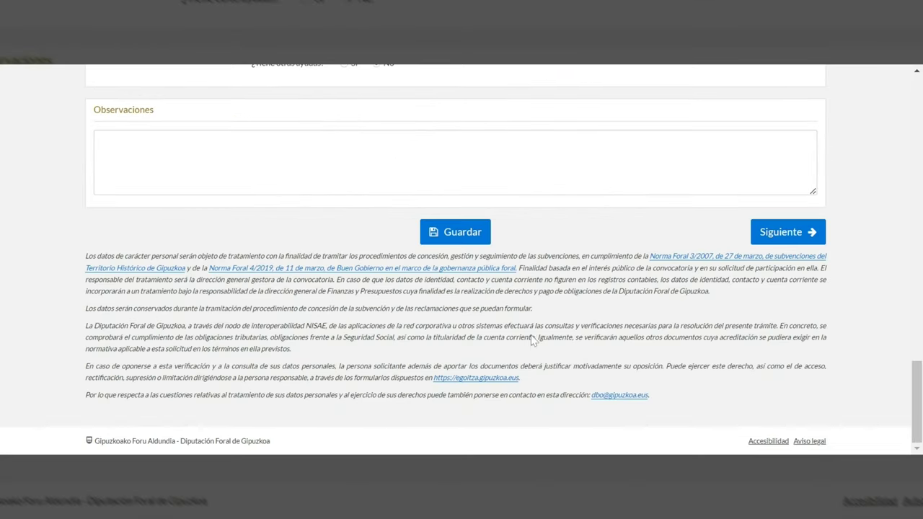
click(783, 232)
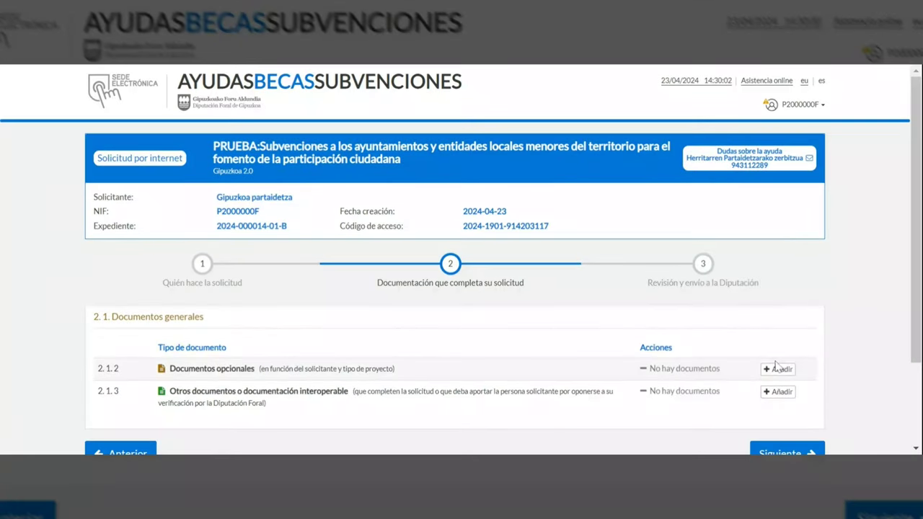
click(777, 369)
scroll(782, 377, down, 2)
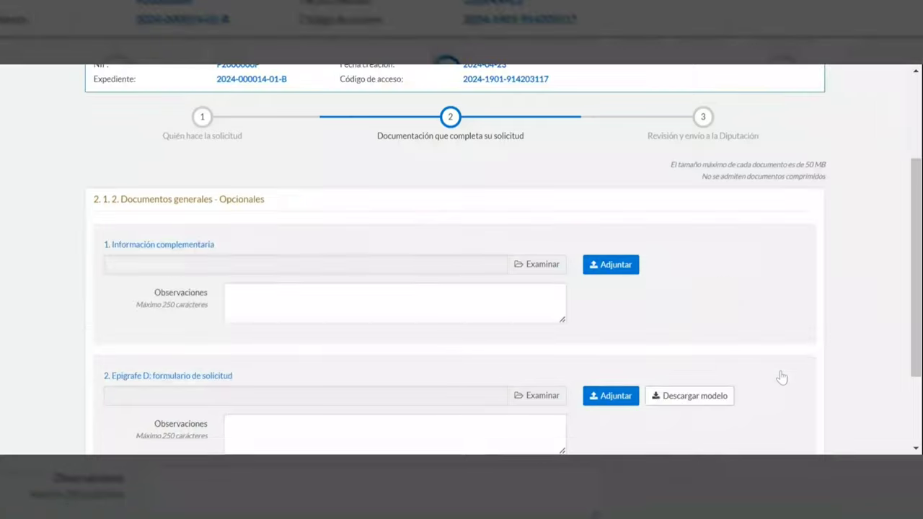
scroll(782, 377, down, 1)
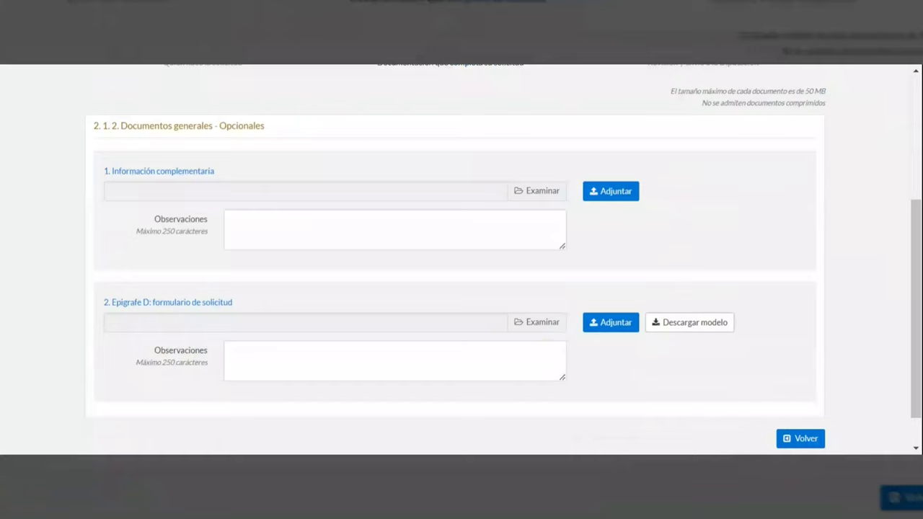
click(620, 323)
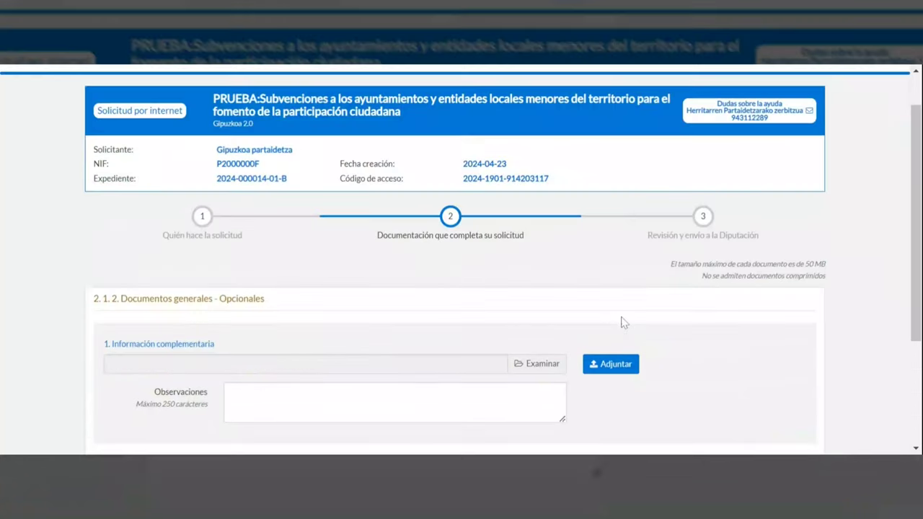
scroll(624, 322, down, 3)
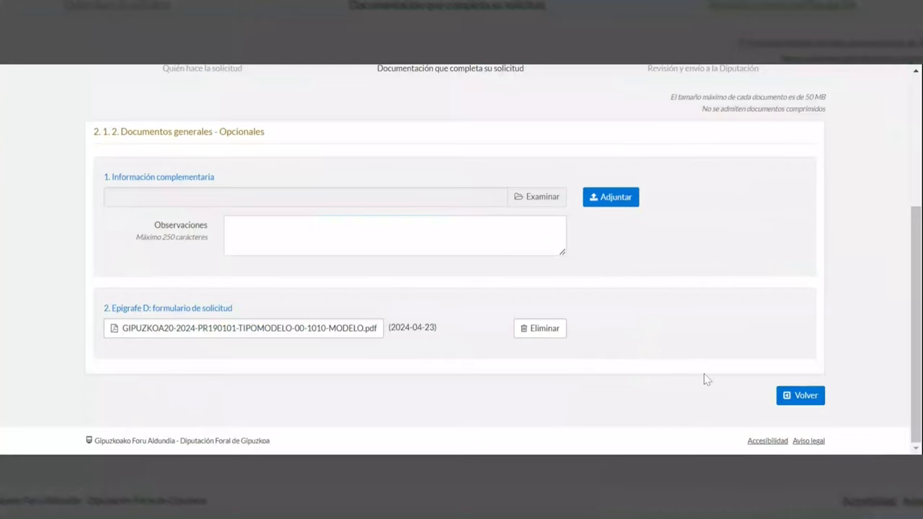
Return to the documentation overview, proceed to Revisión y envío, and send the application to Firmar
click(793, 396)
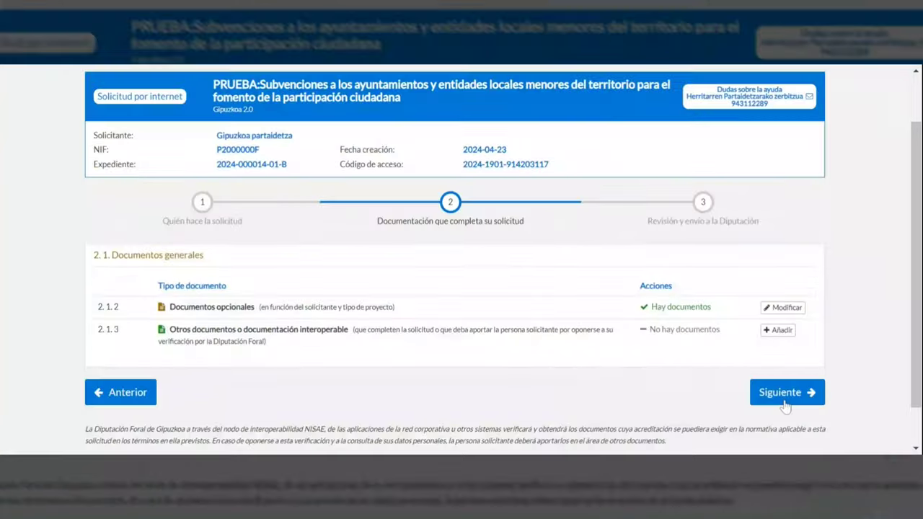
scroll(806, 360, down, 1)
click(806, 359)
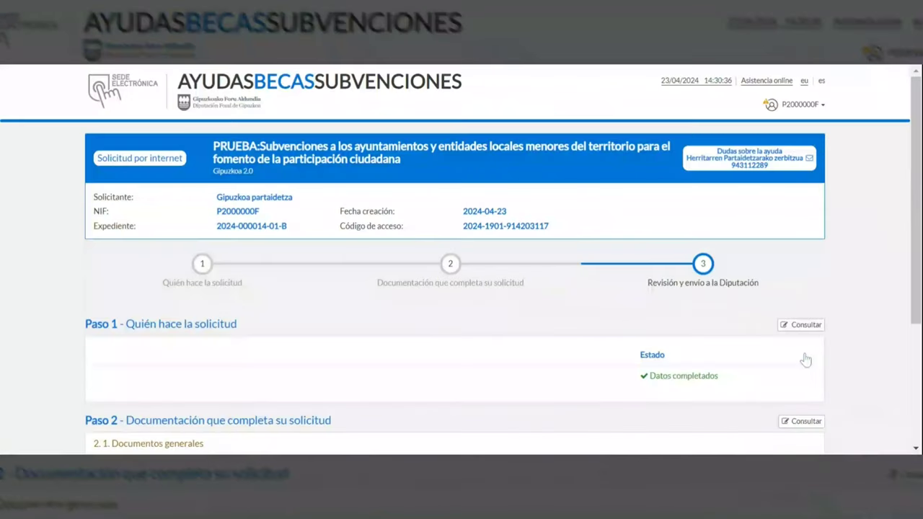
scroll(805, 359, down, 2)
scroll(805, 359, down, 1)
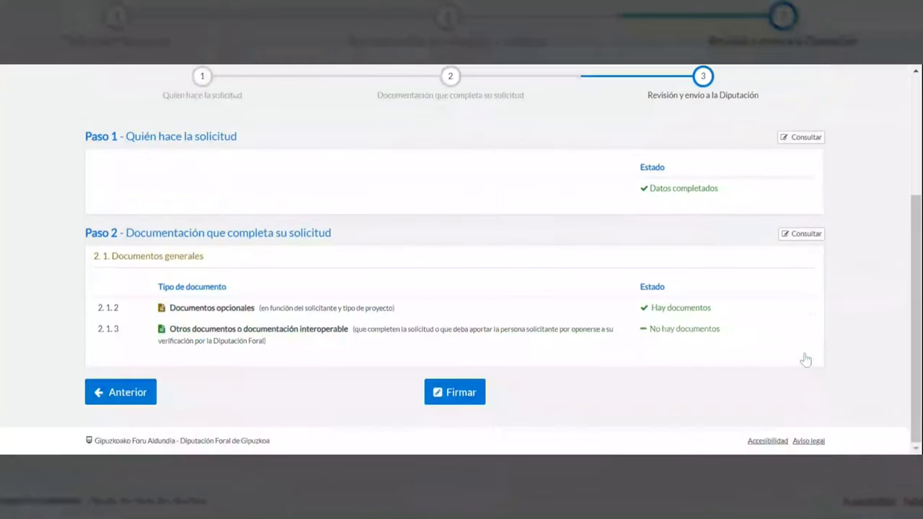
click(465, 395)
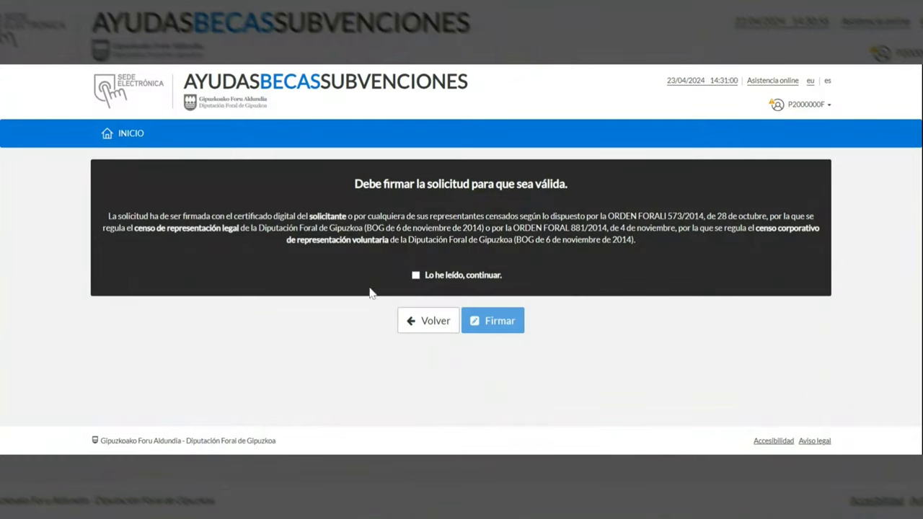
Confirm 'Lo he leído, continuar.', proceed to Firmar, and choose BakQ as the signing mode
click(416, 278)
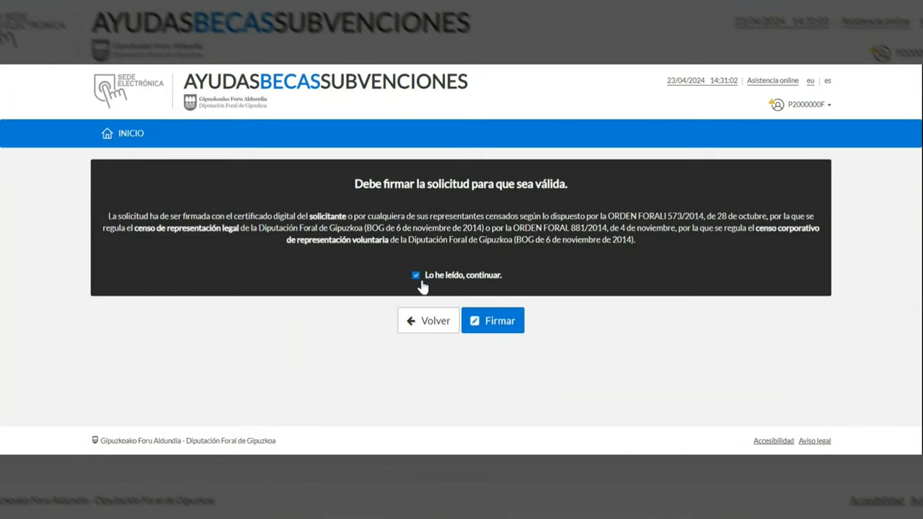
click(501, 326)
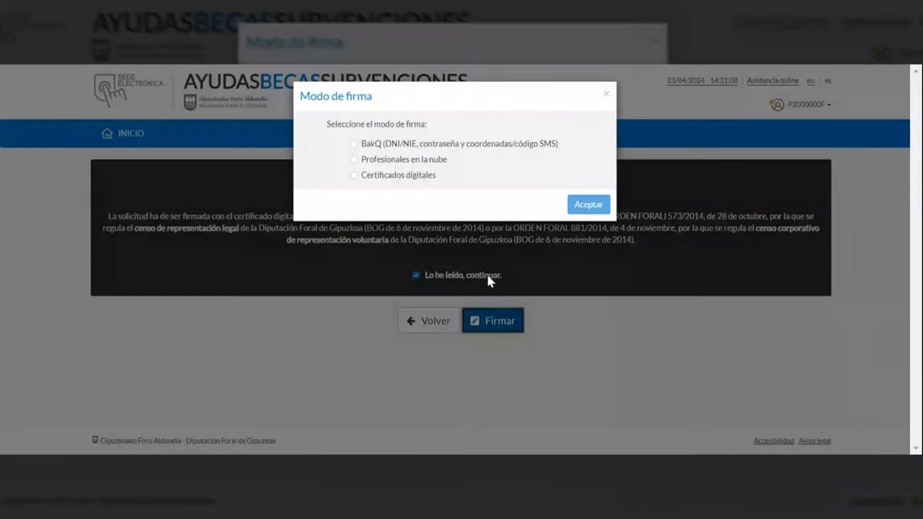
click(422, 144)
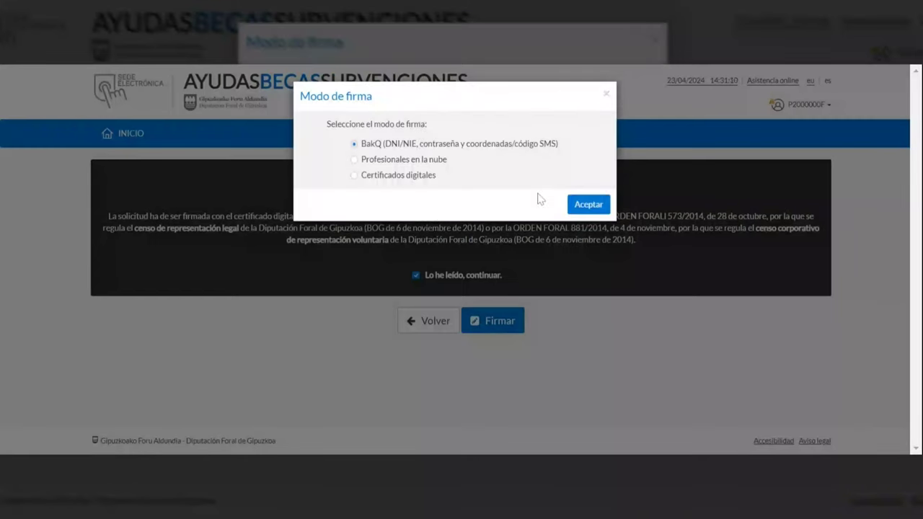